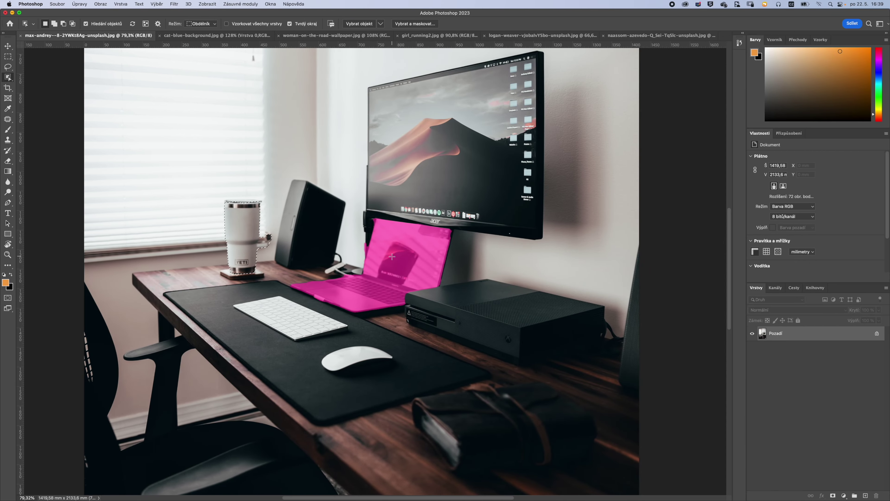
Test Object Selection on the laptop, then select the kitten in cat-blue-background.jpg
{"action": "left_click", "coordinate": [393, 258]}
{"action": "left_click", "coordinate": [218, 36]}
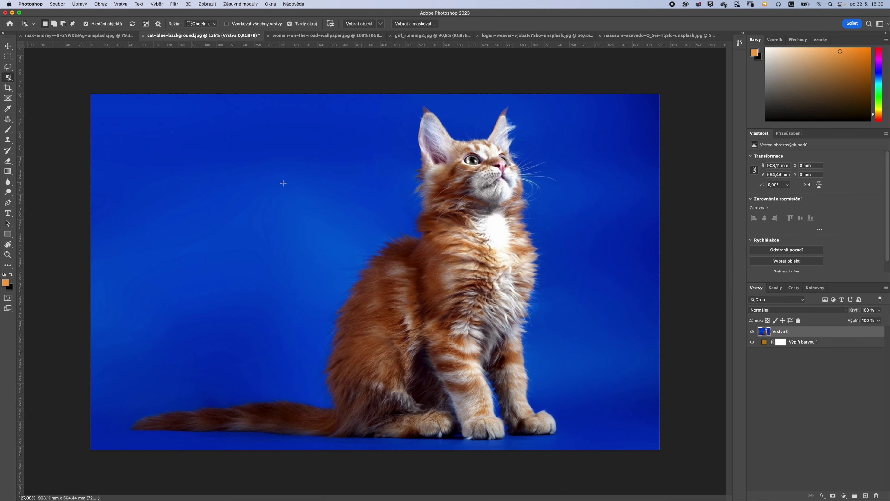
{"action": "left_click", "coordinate": [453, 185]}
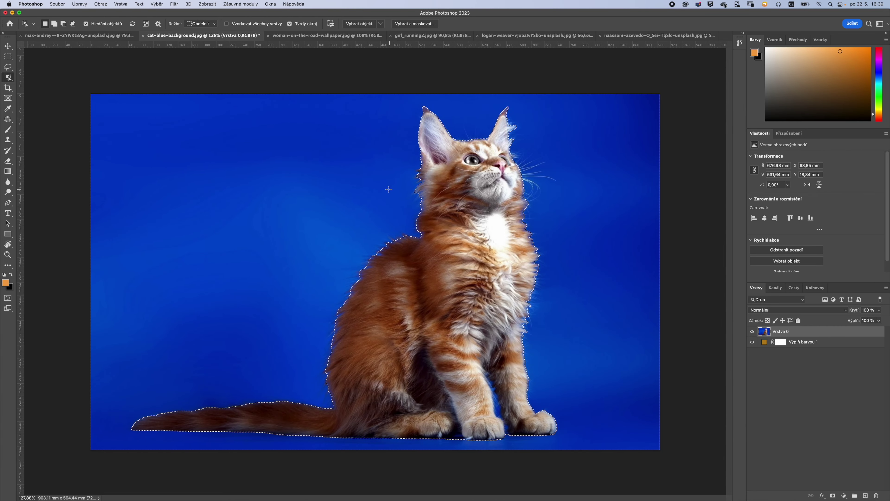
Refine the cat's fur with Refine Hair and edge brushing, decontaminate colours, output as new layer with mask
{"action": "right_click", "coordinate": [467, 240]}
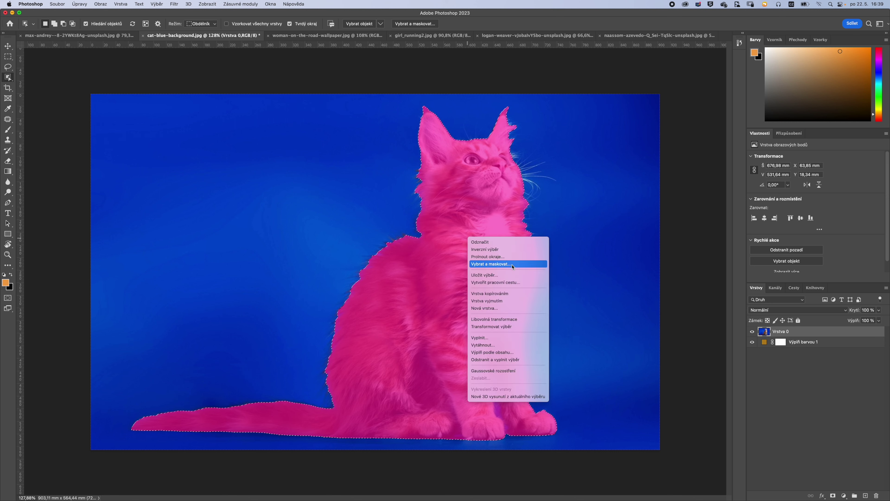
{"action": "left_click", "coordinate": [501, 266]}
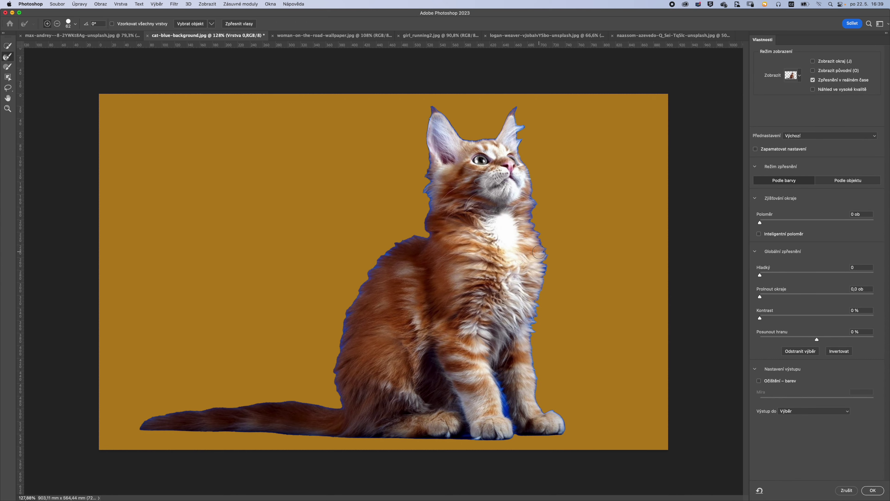
{"action": "left_click", "coordinate": [237, 25]}
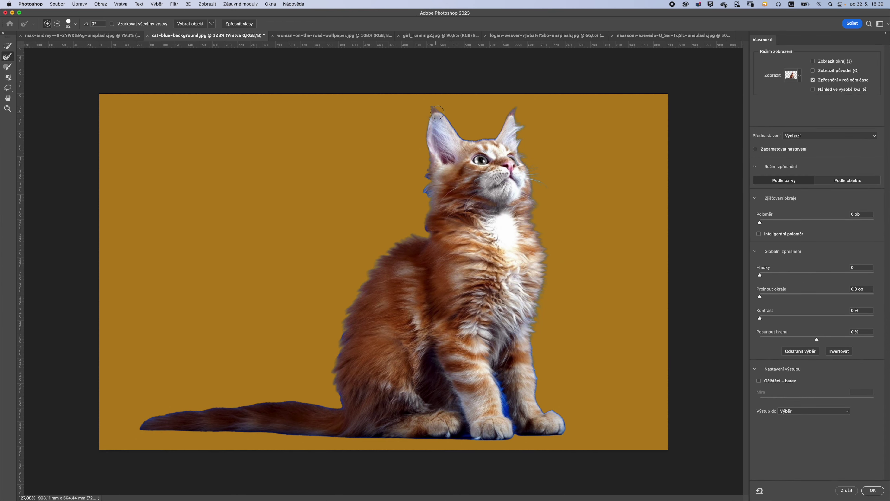
{"action": "mouse_move", "coordinate": [514, 116]}
{"action": "left_mouse_down"}
{"action": "mouse_move", "coordinate": [237, 407]}
{"action": "mouse_move", "coordinate": [505, 410]}
{"action": "mouse_move", "coordinate": [447, 437]}
{"action": "mouse_move", "coordinate": [266, 429]}
{"action": "left_mouse_up"}
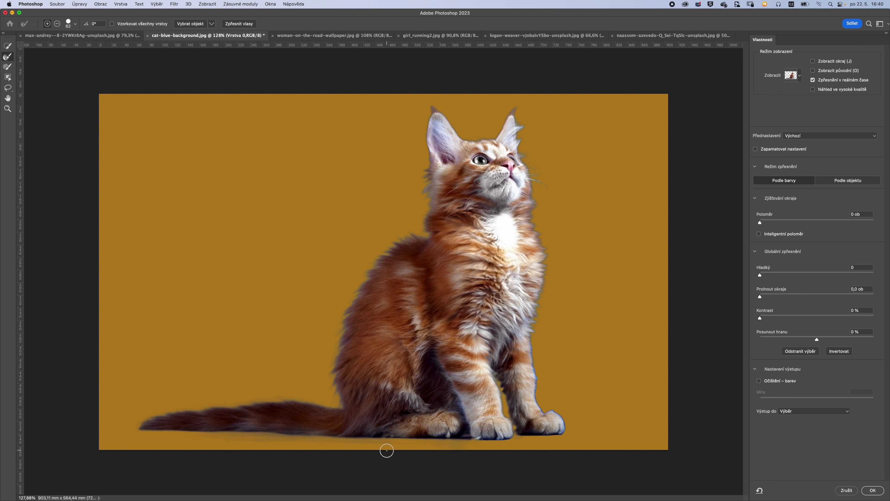
{"action": "left_click_drag", "start_coordinate": [526, 436], "coordinate": [538, 376]}
{"action": "left_click", "coordinate": [793, 381]}
{"action": "left_click", "coordinate": [872, 490]}
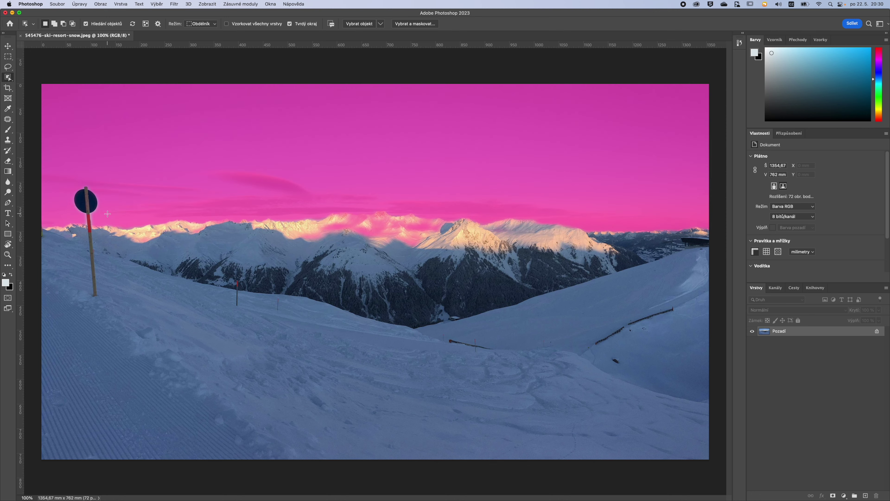
Lasso the signpost and ski poles in the snow photo and bring up Content-Aware Fill
{"action": "left_click", "coordinate": [9, 68]}
{"action": "scroll", "coordinate": [234, 285], "scroll_direction": "up", "scroll_amount": 5}
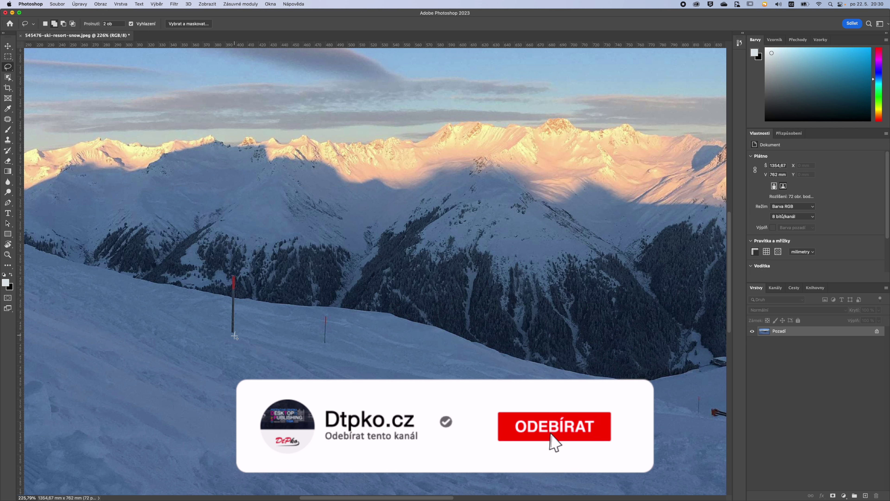
{"action": "mouse_move", "coordinate": [235, 336]}
{"action": "left_mouse_down"}
{"action": "mouse_move", "coordinate": [237, 298]}
{"action": "mouse_move", "coordinate": [234, 336]}
{"action": "left_mouse_up"}
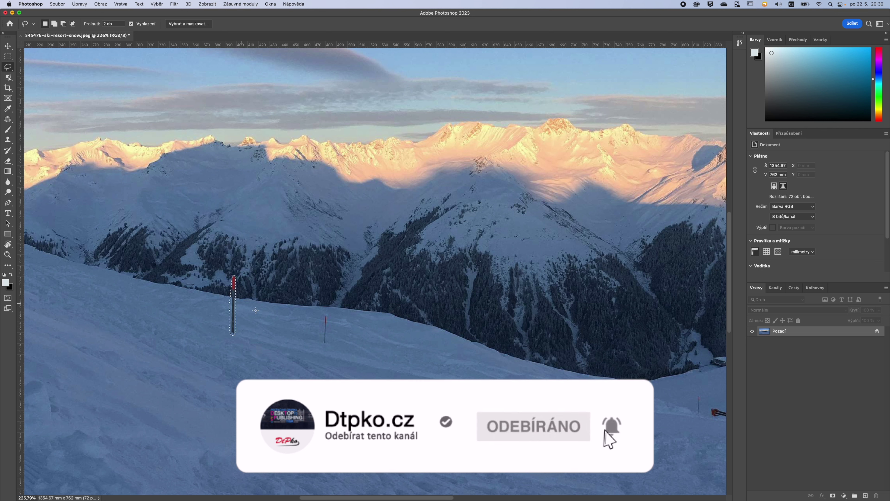
{"action": "mouse_move", "coordinate": [325, 344]}
{"action": "left_mouse_down"}
{"action": "mouse_move", "coordinate": [329, 319]}
{"action": "mouse_move", "coordinate": [324, 344]}
{"action": "left_mouse_up"}
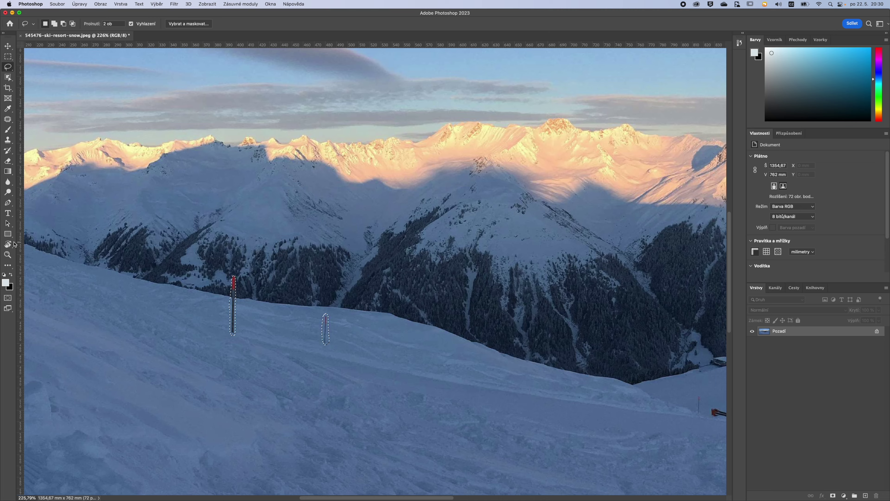
{"action": "double_click", "coordinate": [7, 254]}
{"action": "left_click", "coordinate": [80, 4]}
{"action": "left_click", "coordinate": [89, 122]}
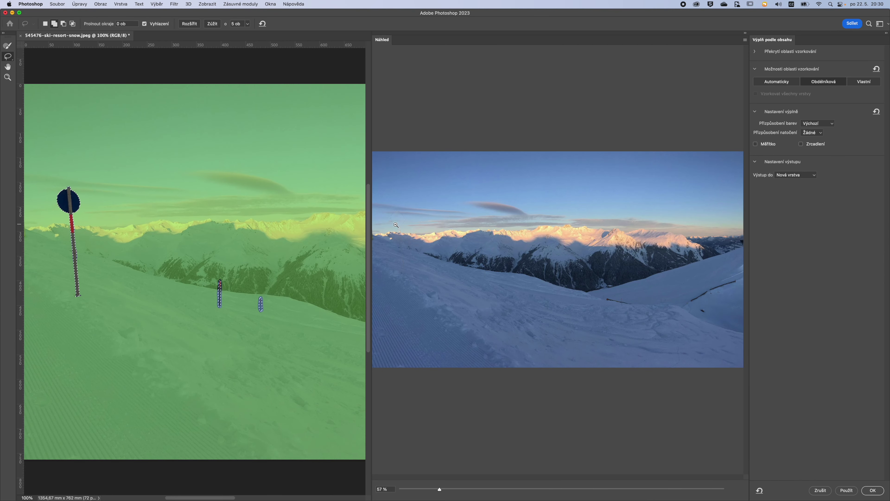
Expand the fill area by 5 px, output the fill to a new layer, and deselect
{"action": "left_click", "coordinate": [394, 223]}
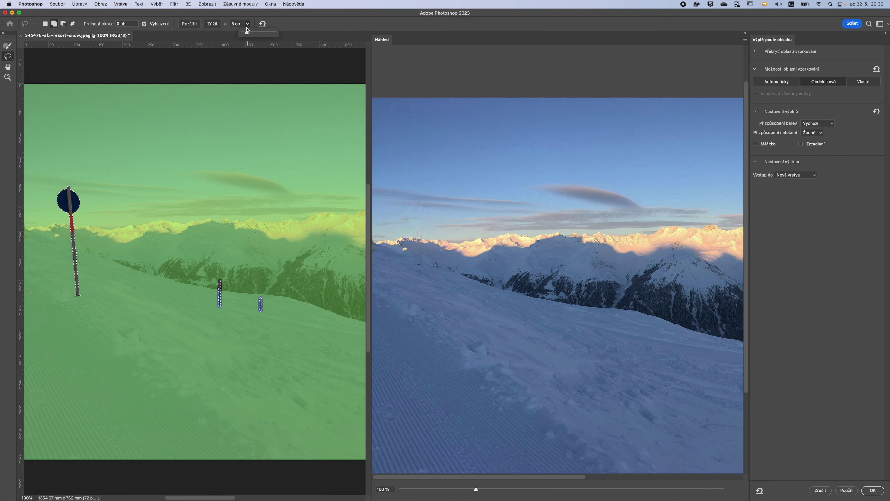
{"action": "left_click", "coordinate": [189, 26]}
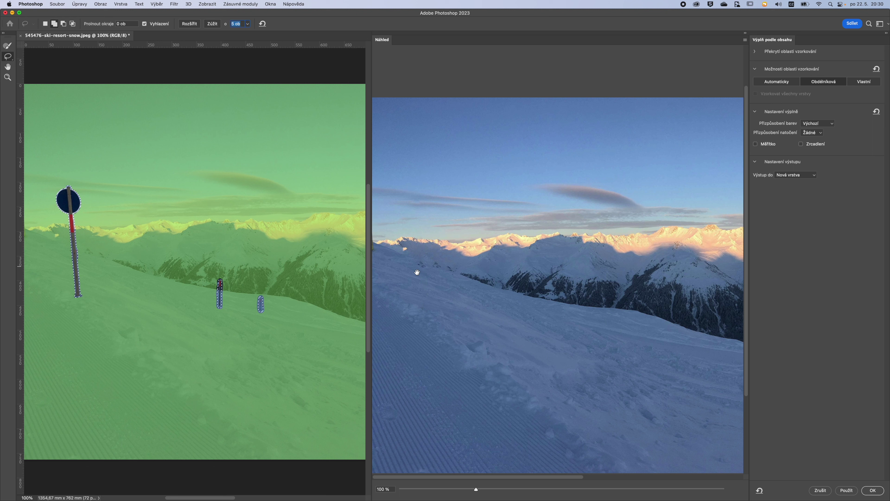
{"action": "left_click", "coordinate": [872, 490]}
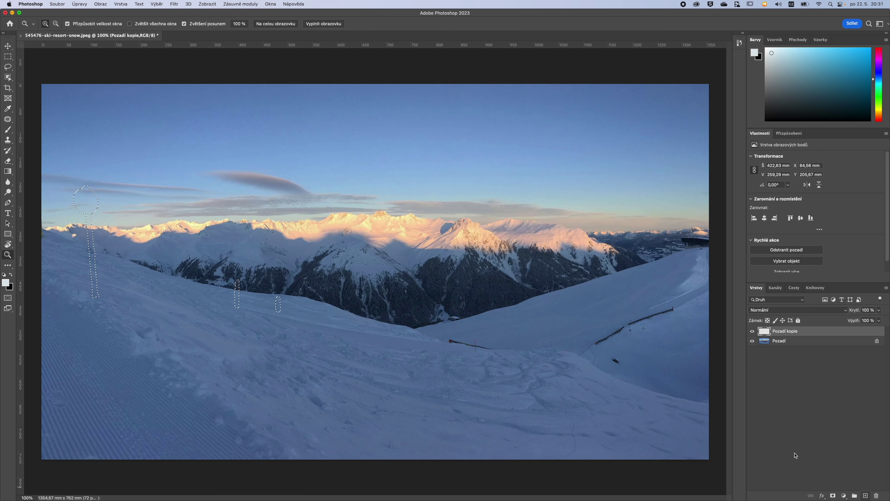
{"action": "key", "text": "super+d"}
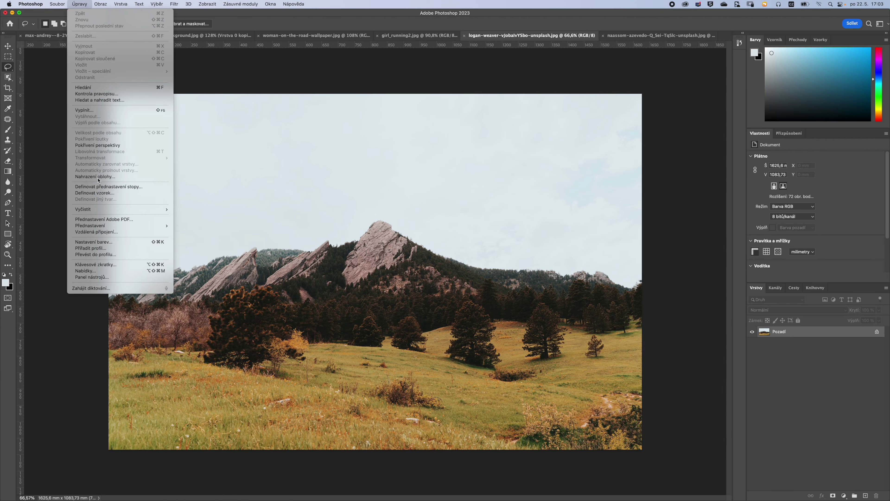
Use Sky Replacement to swap in the lightning storm sky preset
{"action": "left_click", "coordinate": [99, 178]}
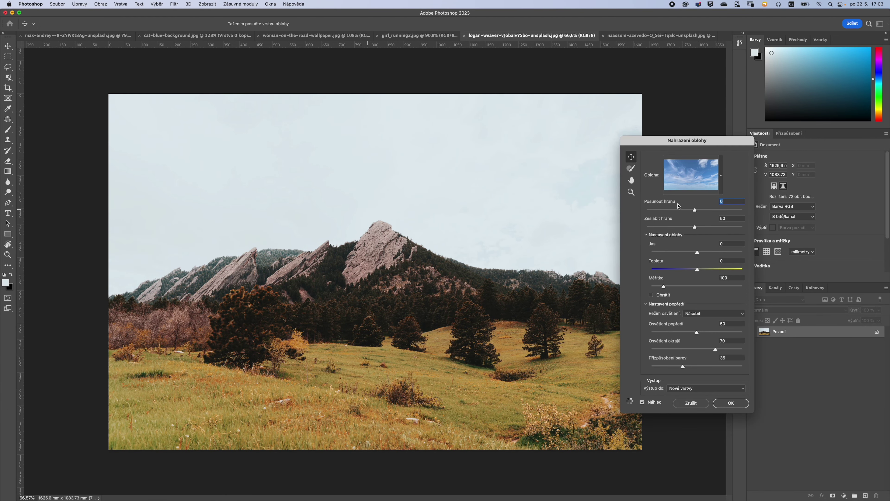
{"action": "left_click", "coordinate": [721, 178]}
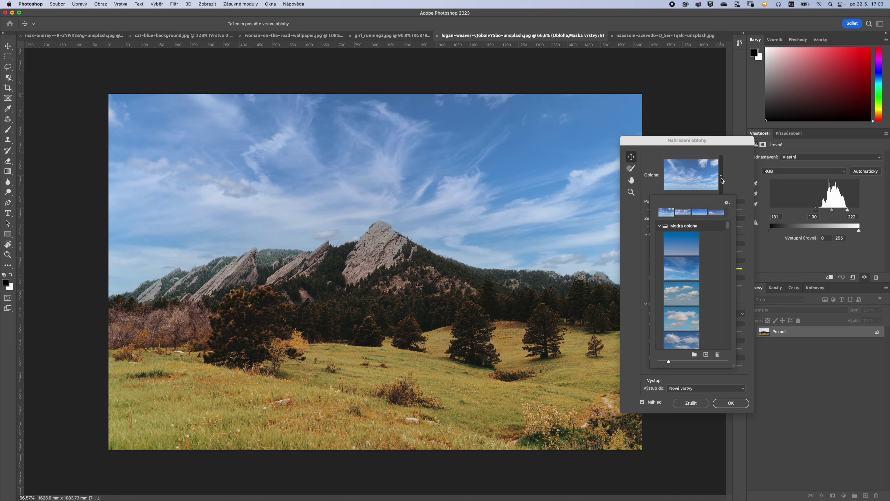
{"action": "left_click_drag", "start_coordinate": [729, 227], "coordinate": [732, 350]}
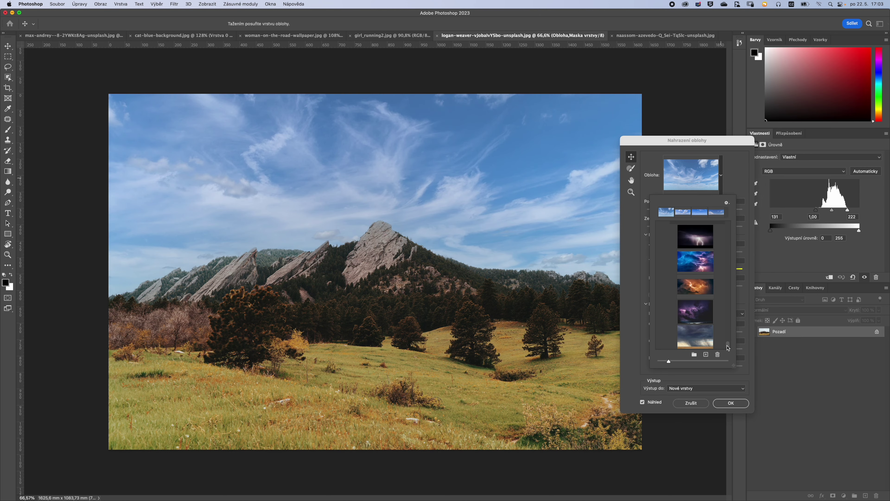
{"action": "left_click", "coordinate": [704, 339]}
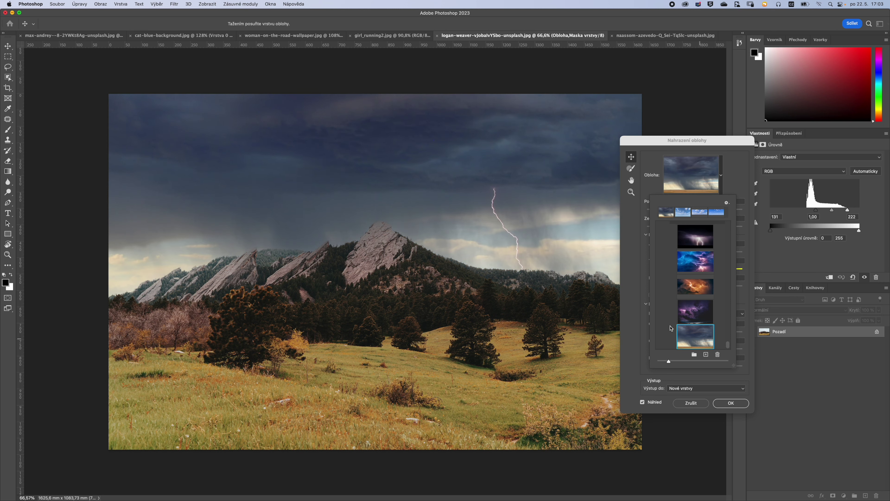
{"action": "left_click", "coordinate": [730, 403]}
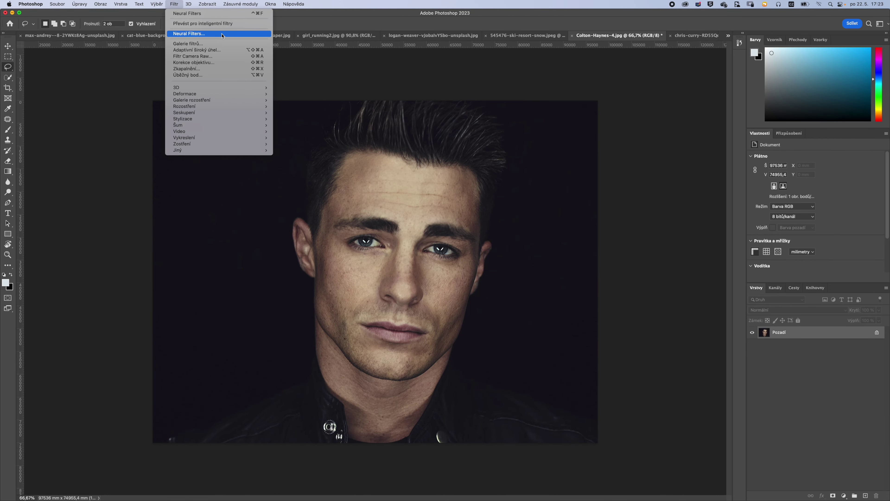
Apply the Smart Portrait neural filter with Happiness +40, output to a new layer
{"action": "left_click", "coordinate": [222, 34]}
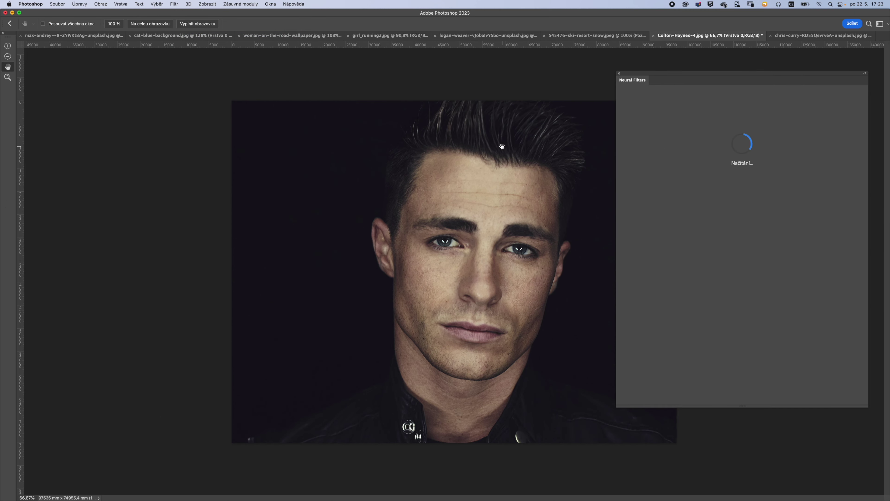
{"action": "left_click", "coordinate": [710, 140]}
{"action": "left_click_drag", "start_coordinate": [797, 196], "coordinate": [846, 196]}
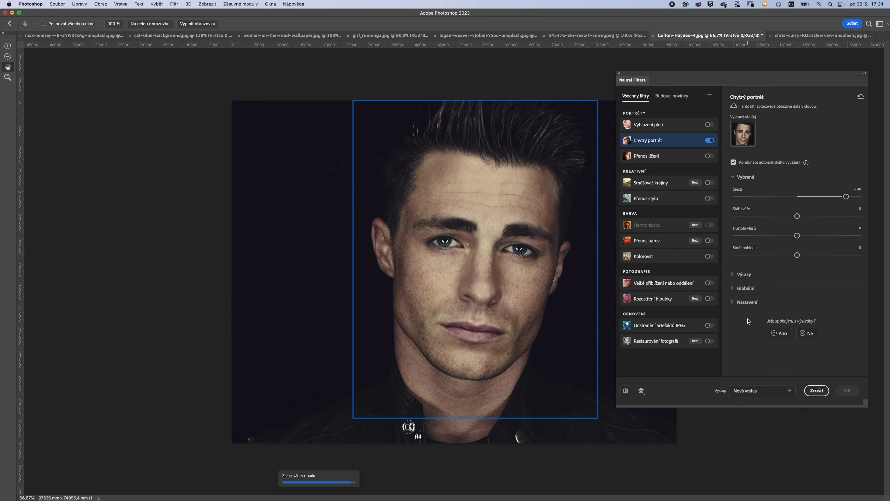
{"action": "key", "text": "Return"}
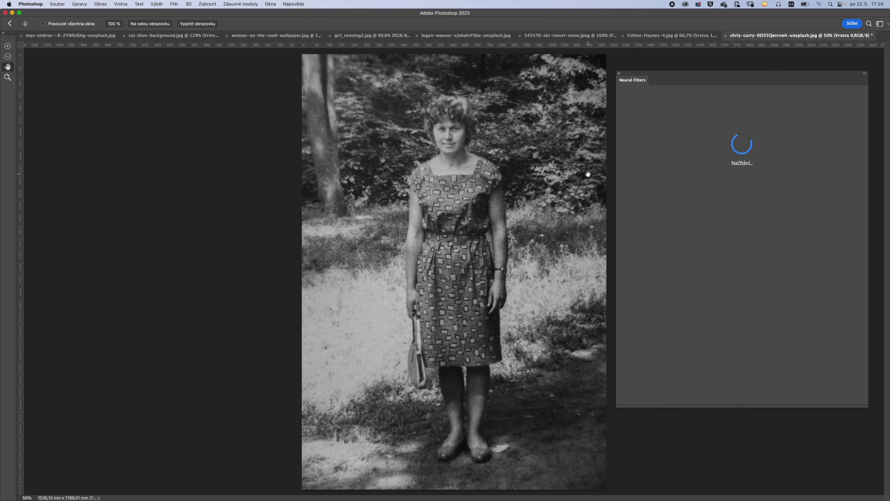
Raise Photo Restoration enhancement, face, scratch reduction (20) and artifact reduction sliders
{"action": "mouse_move", "coordinate": [800, 125]}
{"action": "left_mouse_down"}
{"action": "mouse_move", "coordinate": [813, 126]}
{"action": "mouse_move", "coordinate": [826, 147]}
{"action": "left_mouse_up"}
{"action": "left_click_drag", "start_coordinate": [733, 164], "coordinate": [757, 164]}
{"action": "left_click", "coordinate": [750, 177]}
{"action": "left_click_drag", "start_coordinate": [756, 197], "coordinate": [780, 197]}
{"action": "mouse_move", "coordinate": [735, 236]}
{"action": "left_mouse_down"}
{"action": "mouse_move", "coordinate": [760, 236]}
{"action": "mouse_move", "coordinate": [784, 256]}
{"action": "left_mouse_up"}
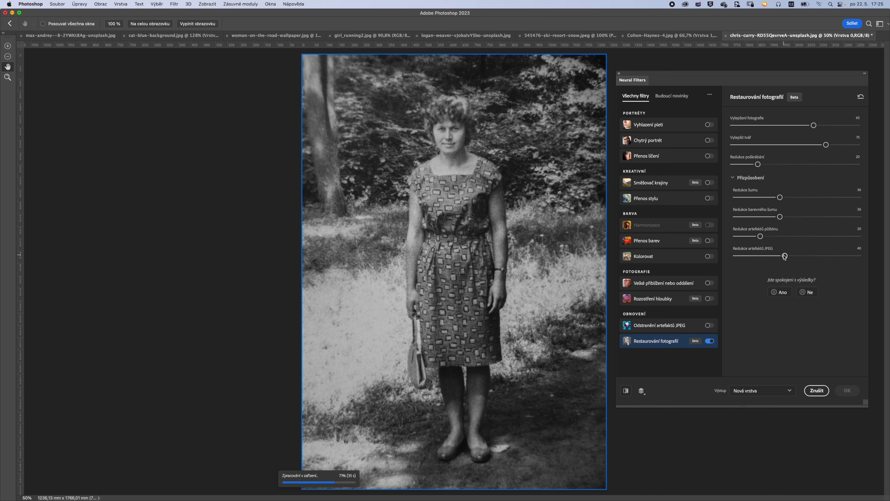
Enable Colorize and apply the restored colour result to the photo
{"action": "left_click", "coordinate": [709, 255]}
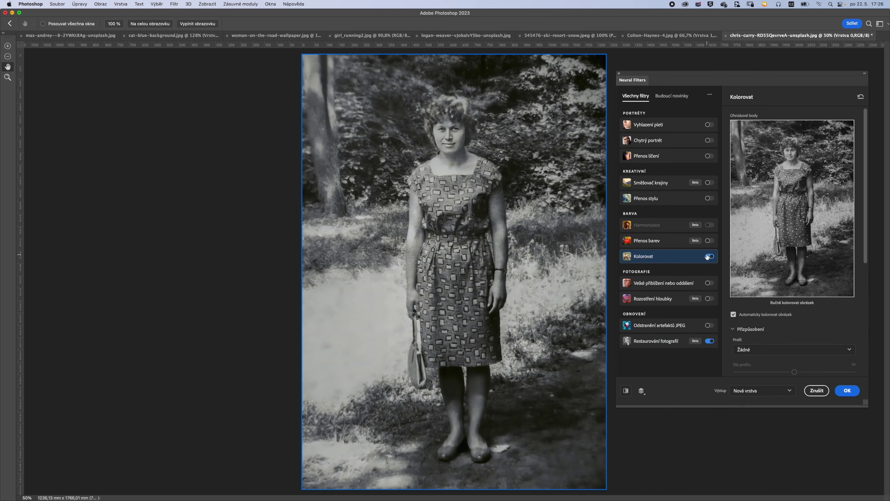
{"action": "left_click", "coordinate": [849, 394]}
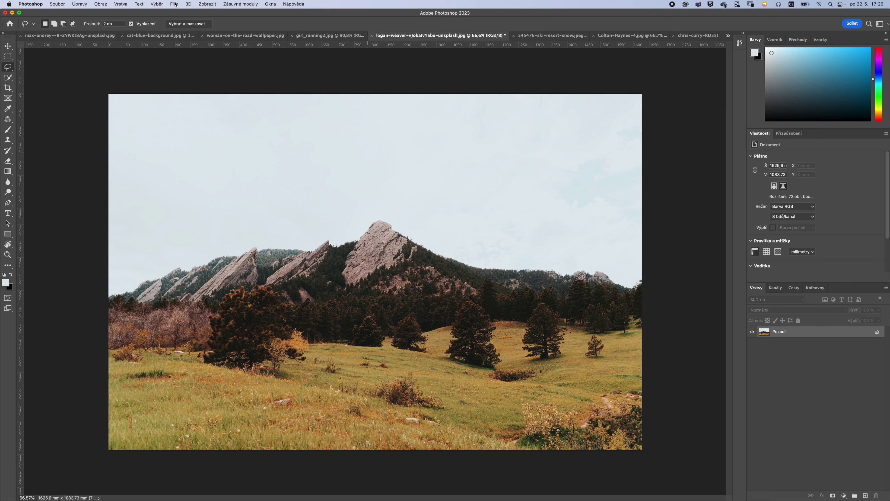
{"action": "left_click", "coordinate": [174, 4]}
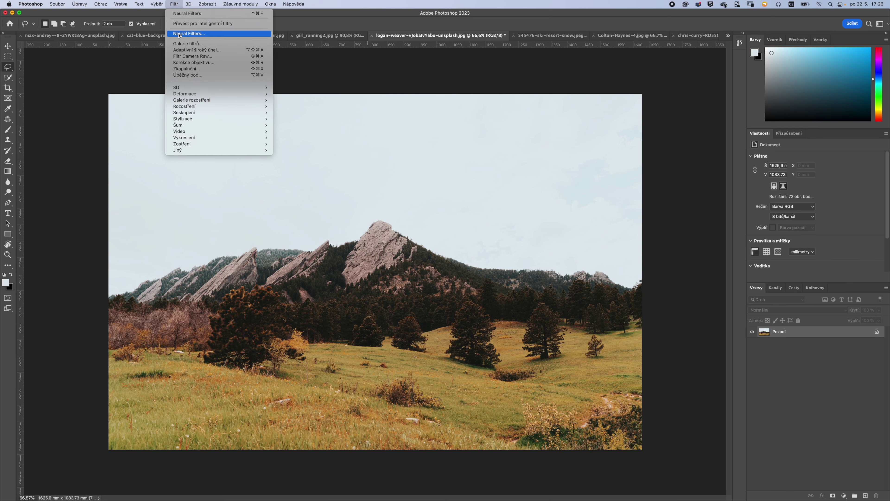
Enable Landscape Mixer, preview the winter and green presets, then choose the purple sunset preset
{"action": "left_click", "coordinate": [179, 36]}
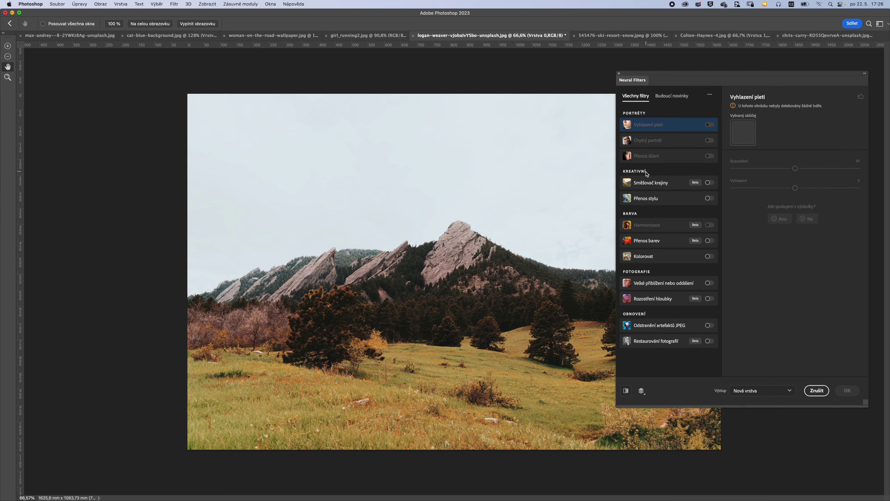
{"action": "left_click", "coordinate": [708, 183]}
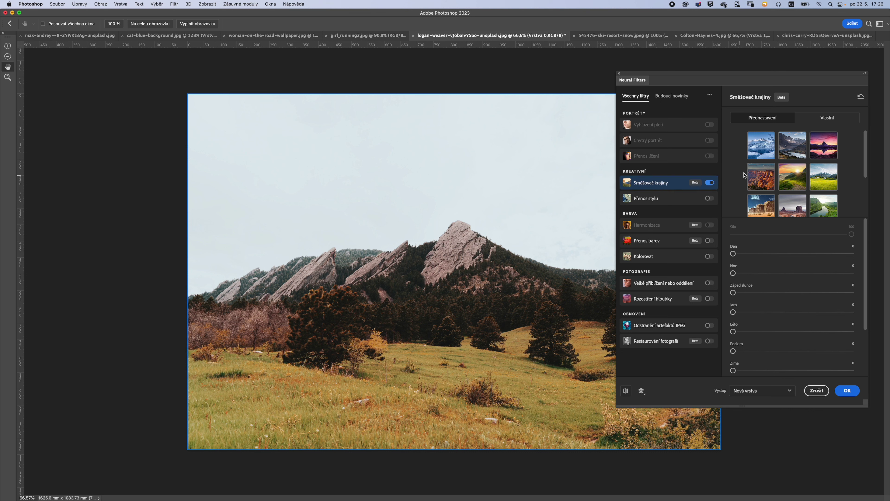
{"action": "left_click_drag", "start_coordinate": [865, 160], "coordinate": [863, 198]}
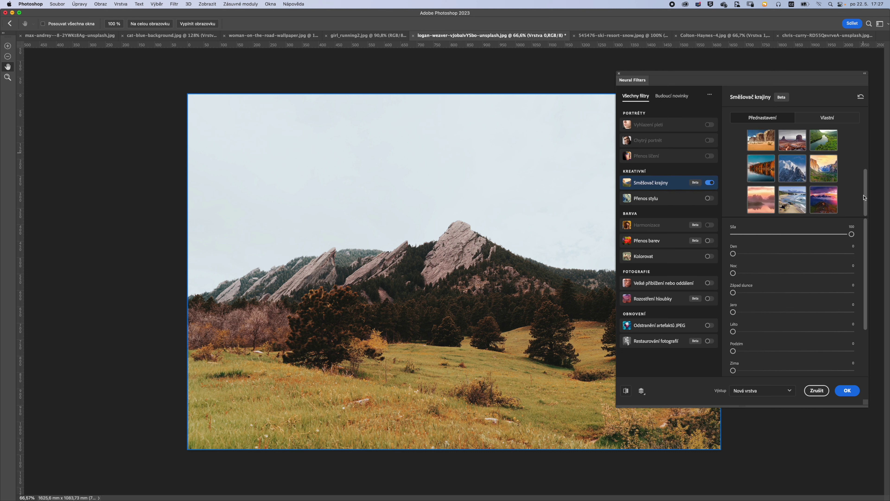
{"action": "left_click", "coordinate": [791, 180]}
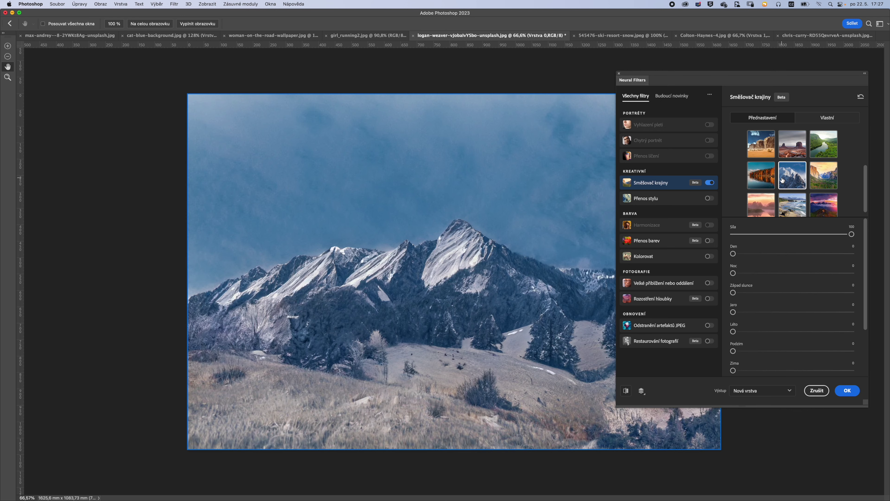
{"action": "left_click", "coordinate": [826, 181]}
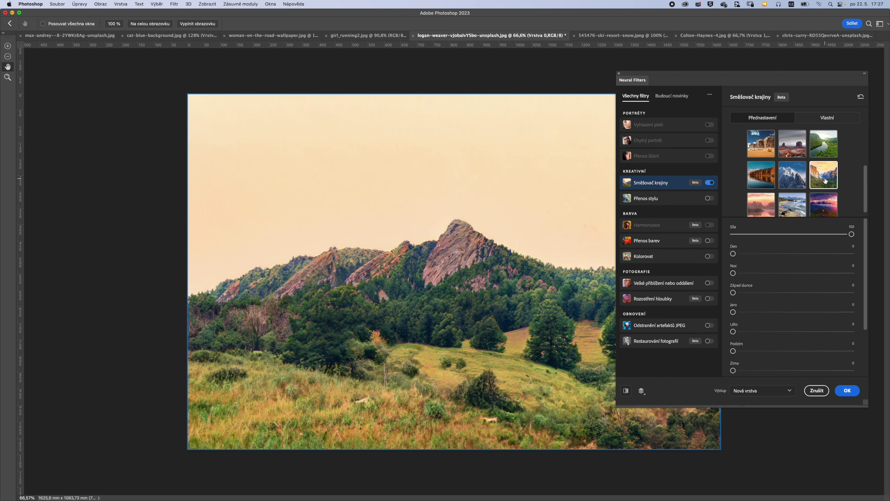
{"action": "left_click", "coordinate": [824, 202]}
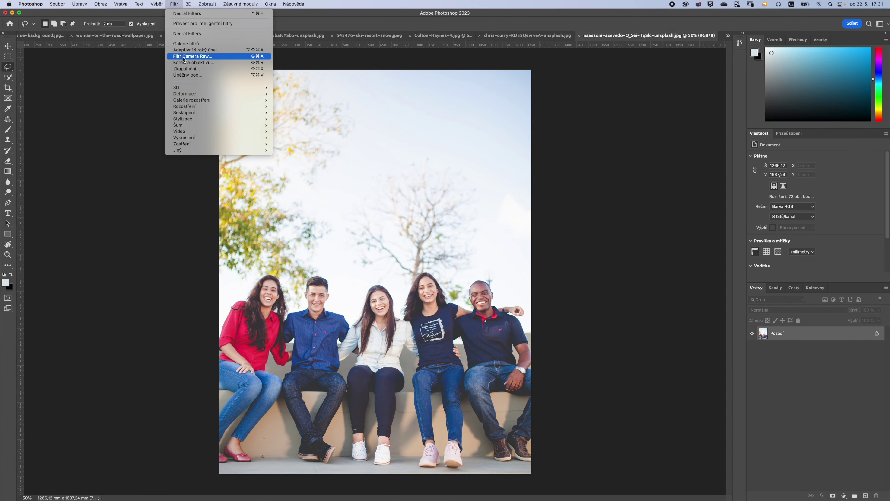
Open the Camera Raw Filter on the group photo of five friends
{"action": "left_click", "coordinate": [183, 60]}
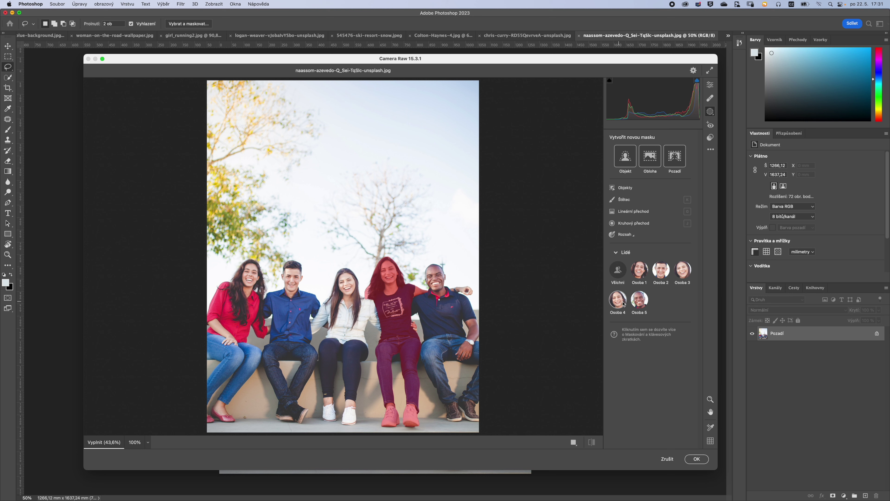
Create a Camera Raw mask for the third detected person, Osoba 3
{"action": "left_click", "coordinate": [682, 270]}
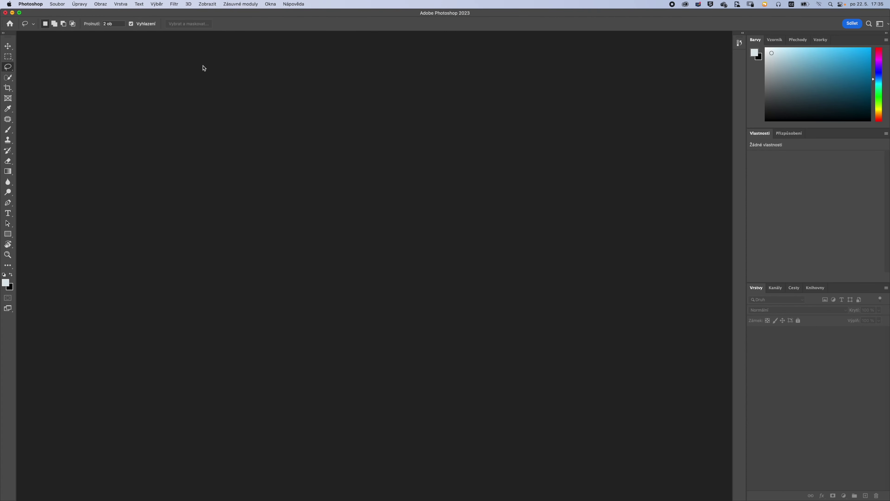
Launch the 'Oživení barev na fotce' hands-on tutorial from Help's Enhance photo colors lessons
{"action": "left_click", "coordinate": [290, 4]}
{"action": "left_click", "coordinate": [308, 31]}
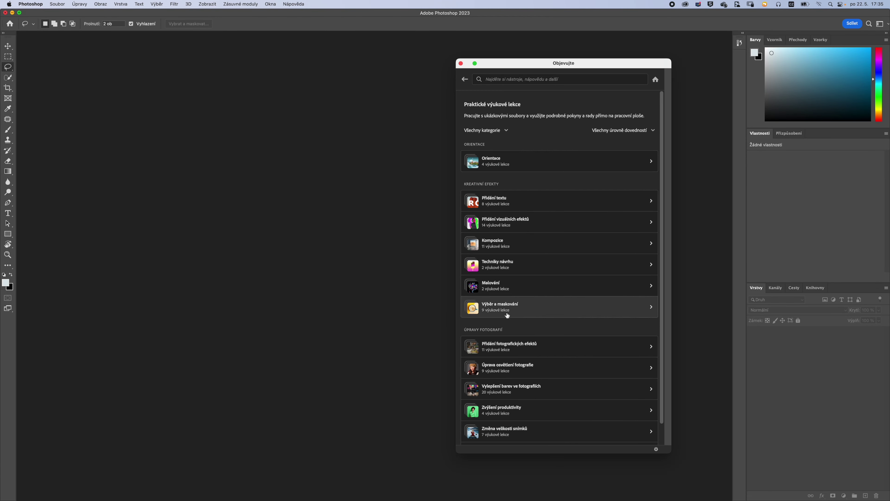
{"action": "left_click", "coordinate": [505, 389]}
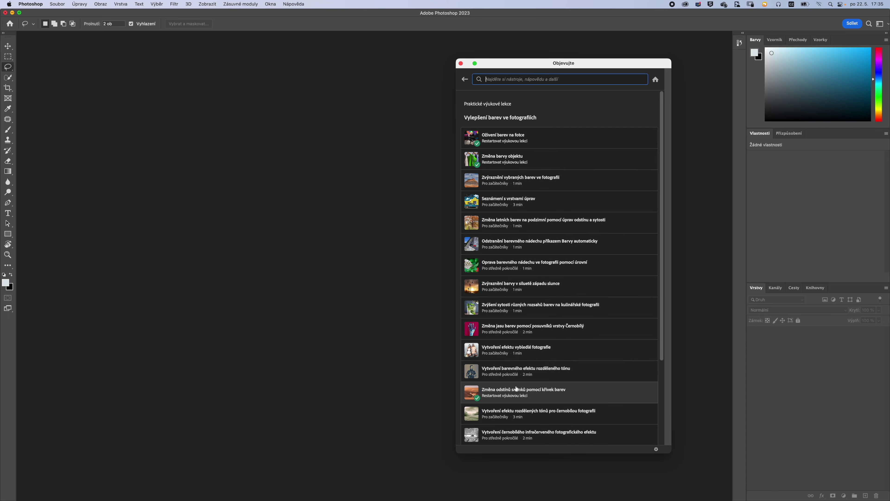
{"action": "left_click", "coordinate": [506, 140]}
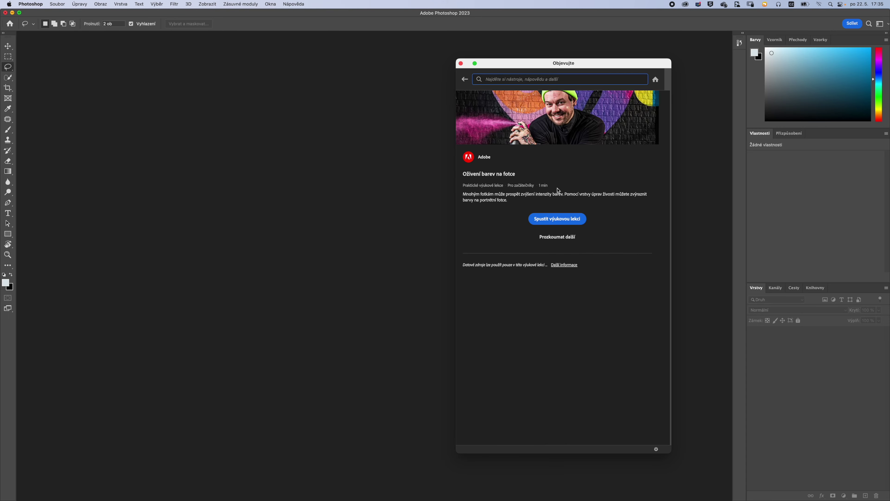
{"action": "left_click", "coordinate": [557, 219]}
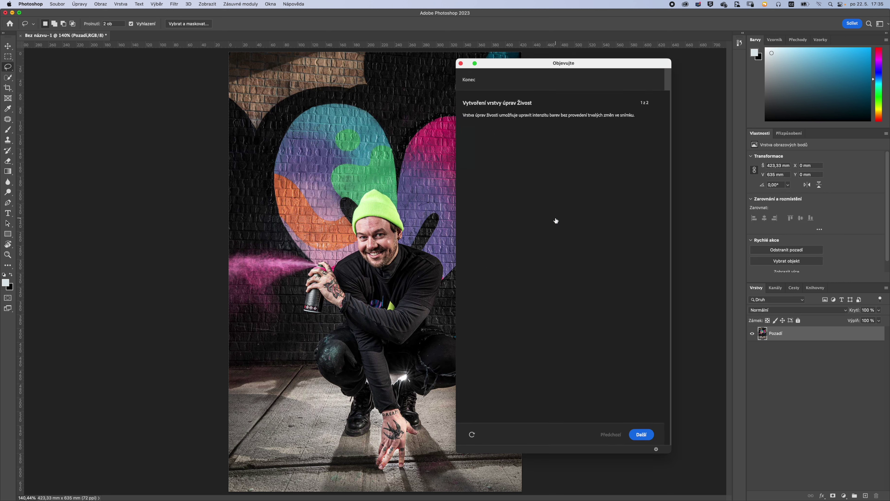
Add a Vibrance adjustment layer, trial saturation, set Vibrance to +76 and finish the tutorial
{"action": "left_click_drag", "start_coordinate": [497, 67], "coordinate": [584, 69]}
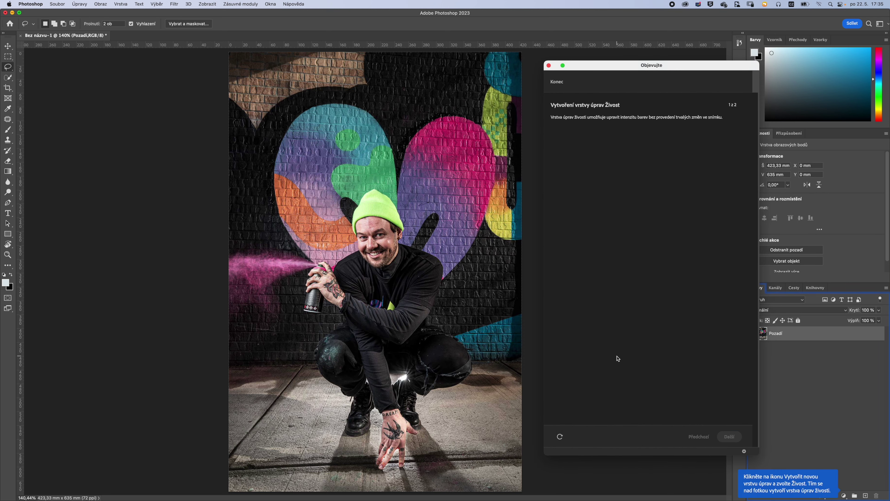
{"action": "left_click", "coordinate": [843, 496]}
{"action": "left_click", "coordinate": [834, 396]}
{"action": "left_click_drag", "start_coordinate": [816, 178], "coordinate": [832, 179]}
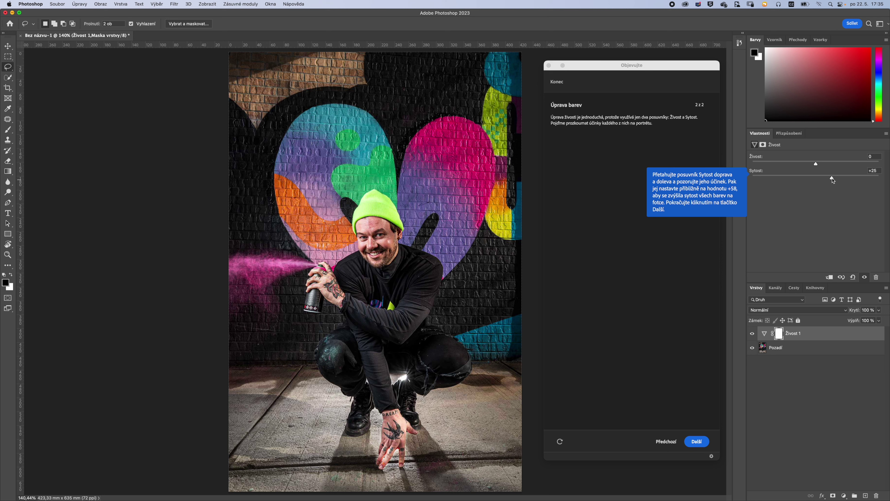
{"action": "mouse_move", "coordinate": [833, 179]}
{"action": "left_mouse_down"}
{"action": "mouse_move", "coordinate": [855, 179]}
{"action": "mouse_move", "coordinate": [817, 176]}
{"action": "mouse_move", "coordinate": [863, 163]}
{"action": "left_mouse_up"}
{"action": "left_click", "coordinate": [697, 441]}
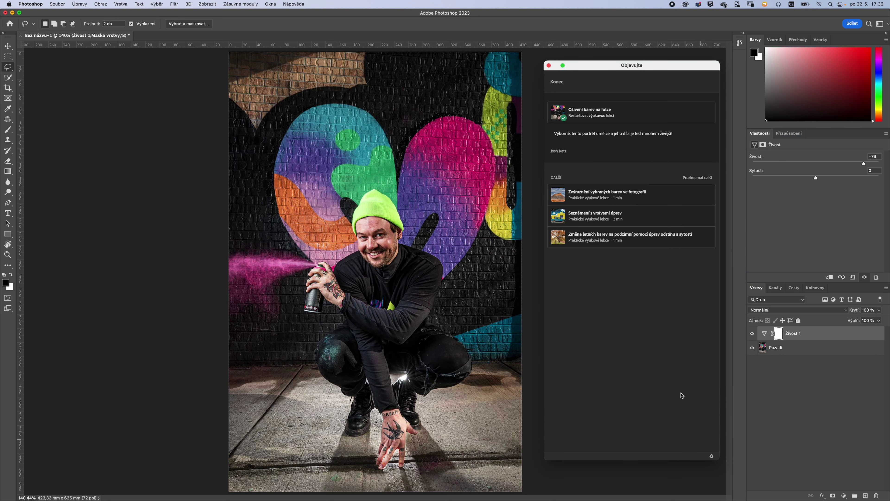